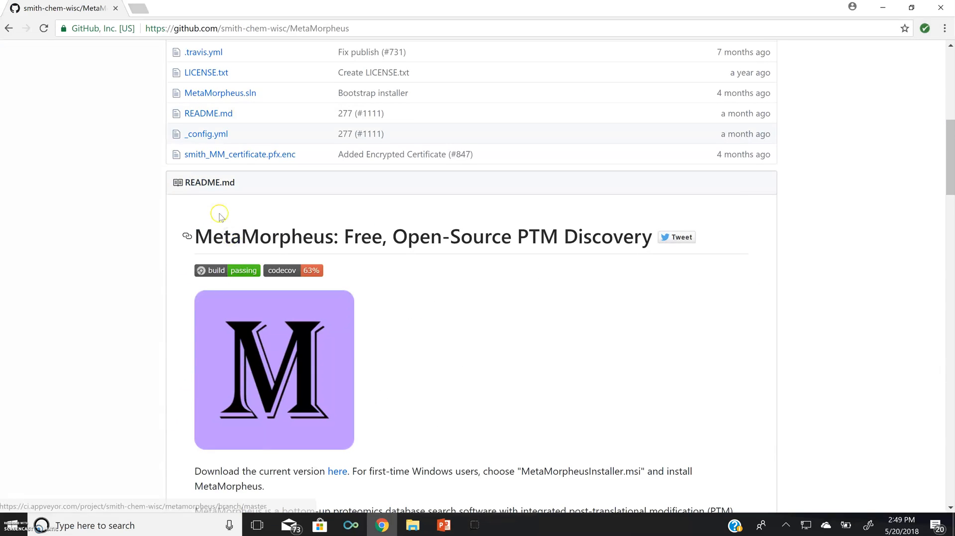
scroll(278, 259, "down", 1)
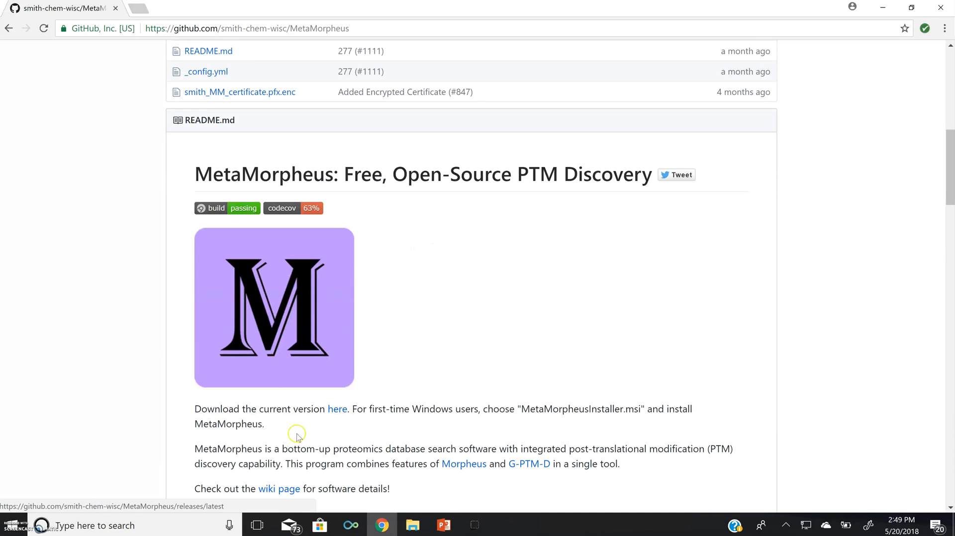
Step: Download MetaMorpheusInstaller.msi from the current MetaMorpheus release linked in the repository's README
left_click(338, 413)
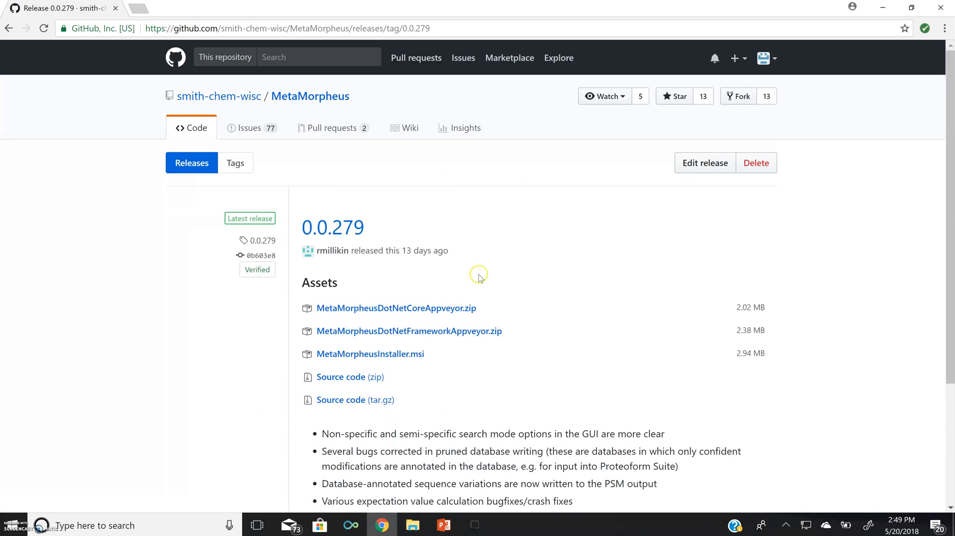
scroll(487, 277, "down", 1)
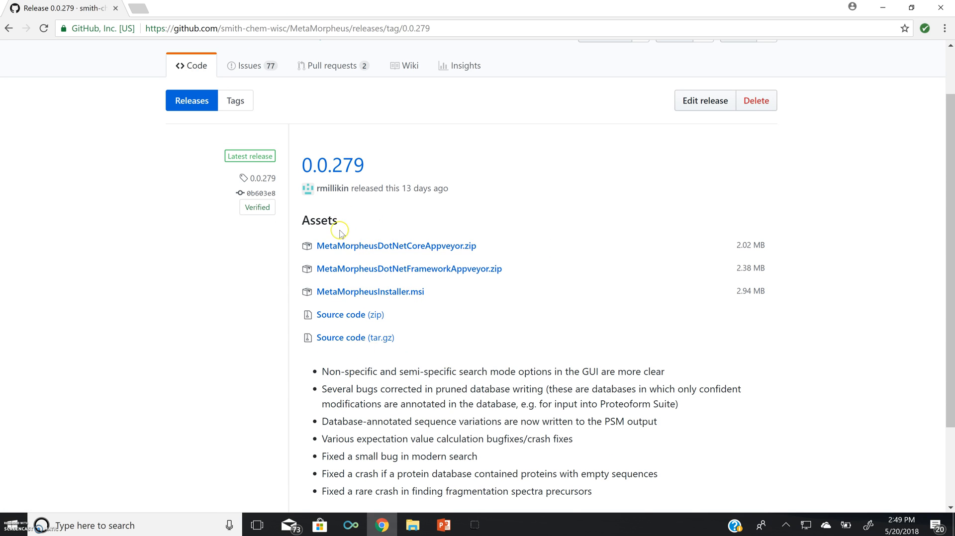
left_click(379, 298)
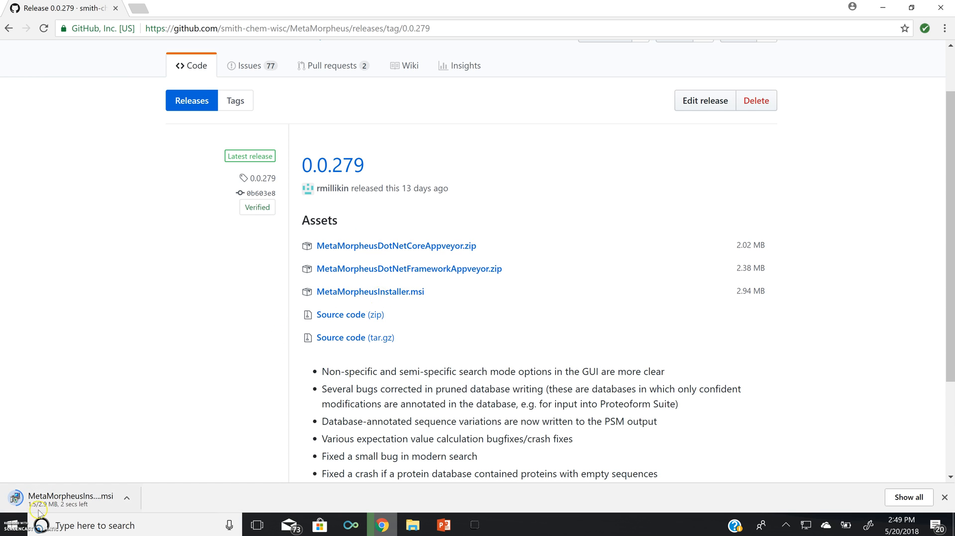
Step: Run the downloaded MetaMorpheus installer through the setup wizard, launch the program on finishing, and maximize its window
scroll(604, 358, "down", 2)
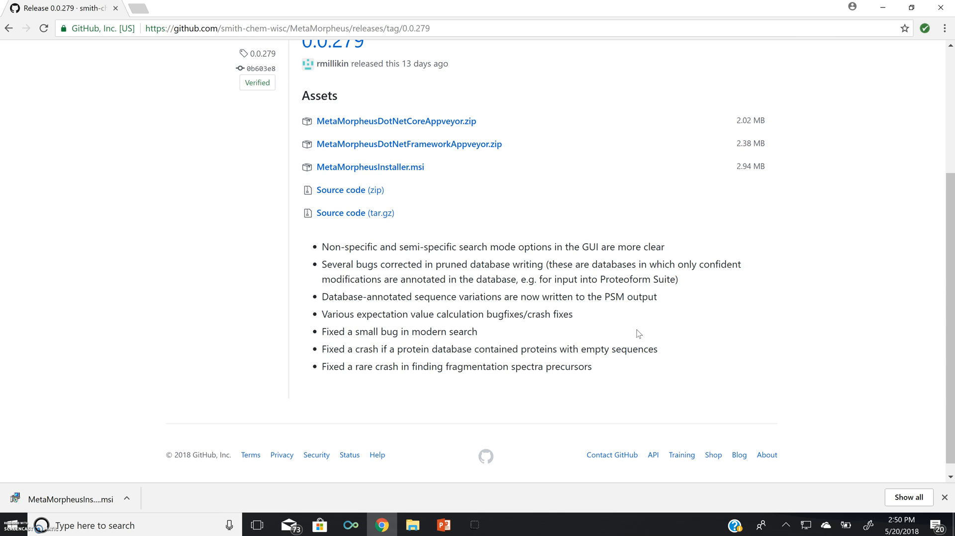
left_click(85, 502)
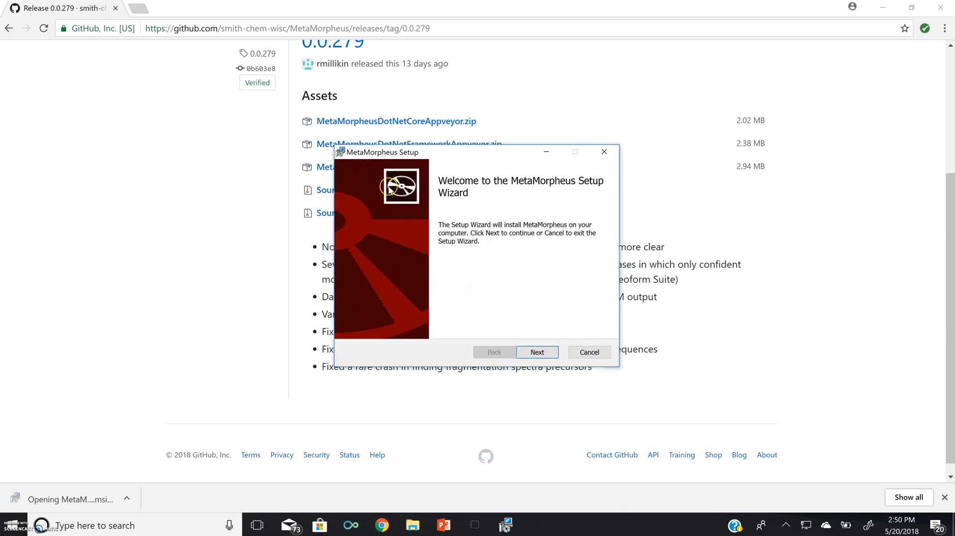
left_click(539, 353)
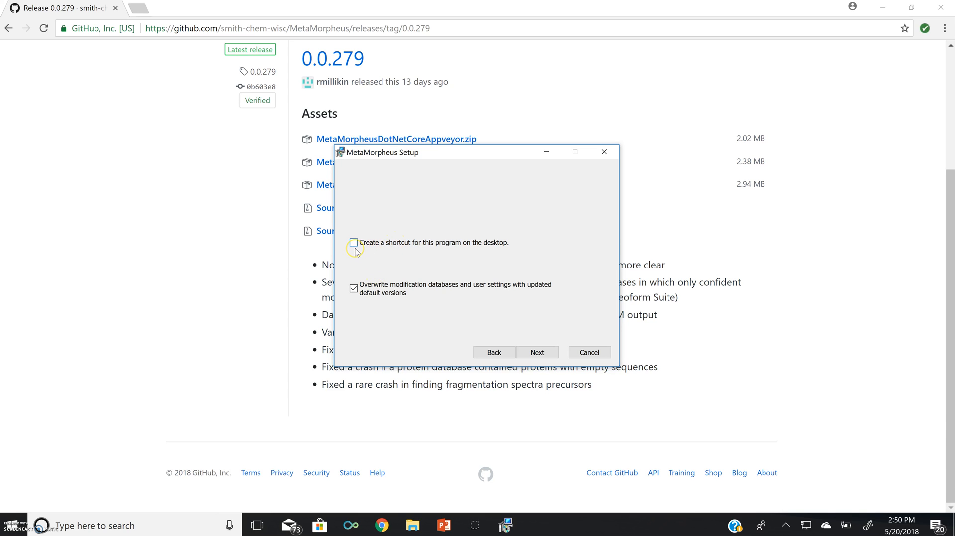
left_click(356, 286)
left_click(538, 353)
left_click(532, 352)
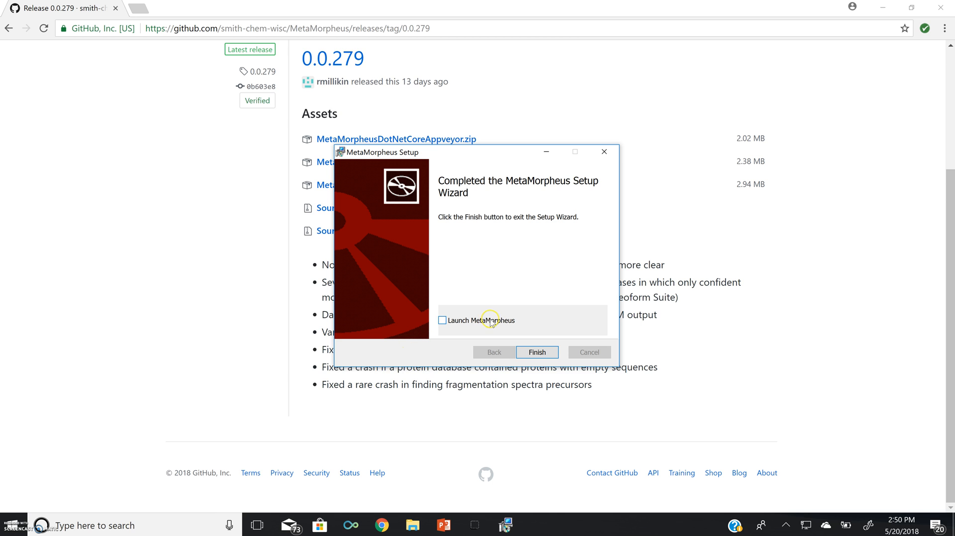
left_click(538, 353)
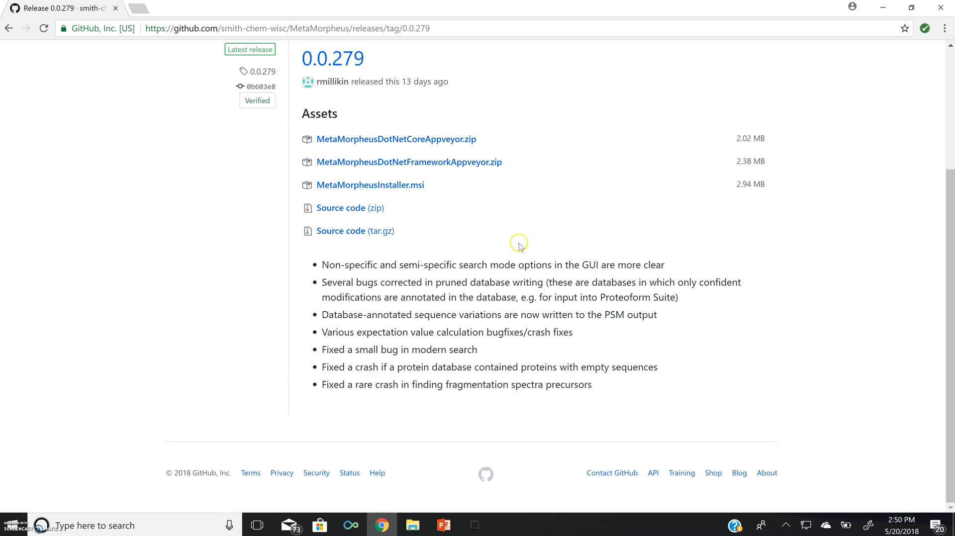
left_click(678, 109)
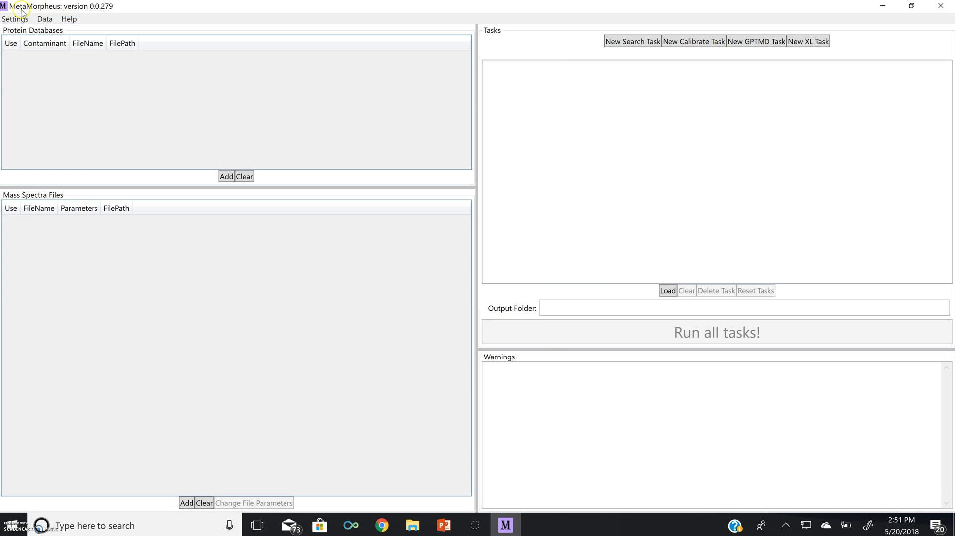
Step: Check for MetaMorpheus updates and dismiss the result message
left_click(71, 20)
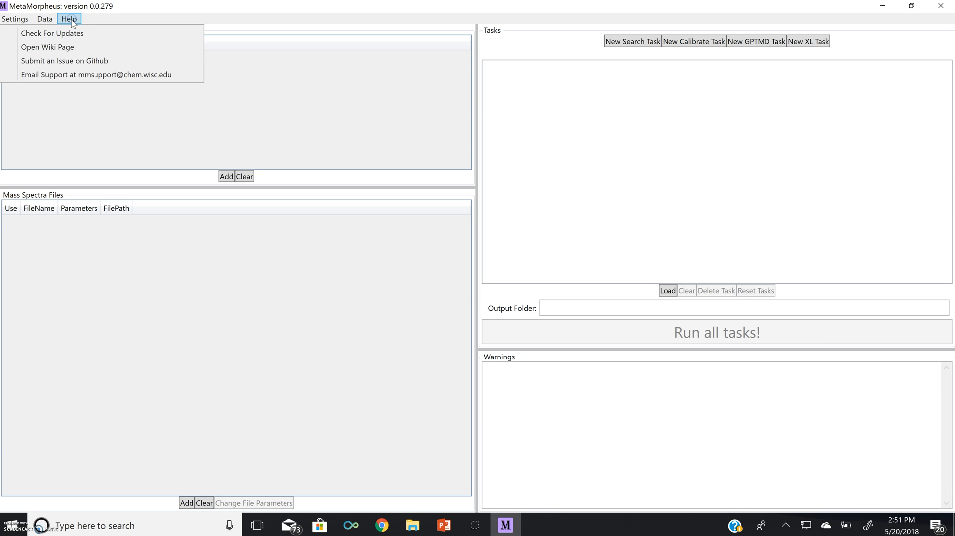
left_click(80, 34)
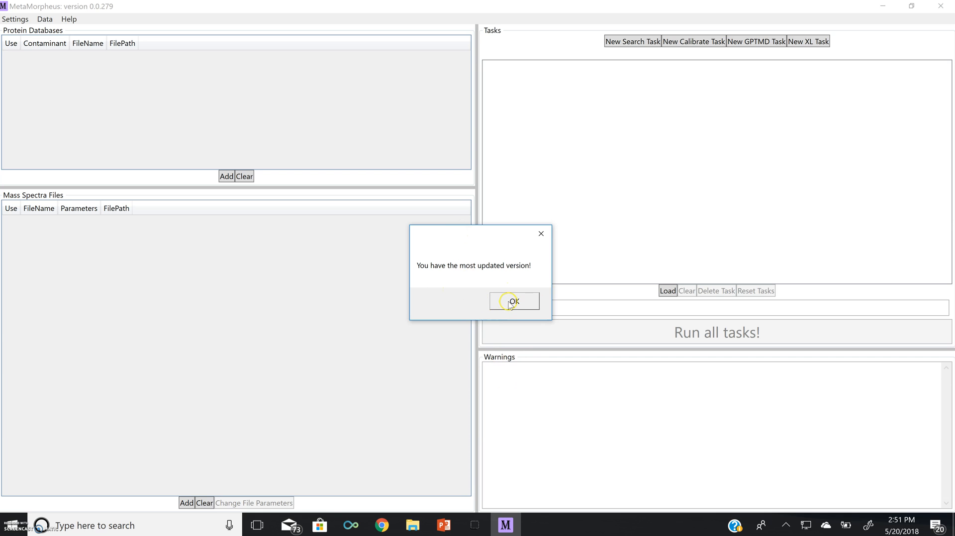
left_click(540, 234)
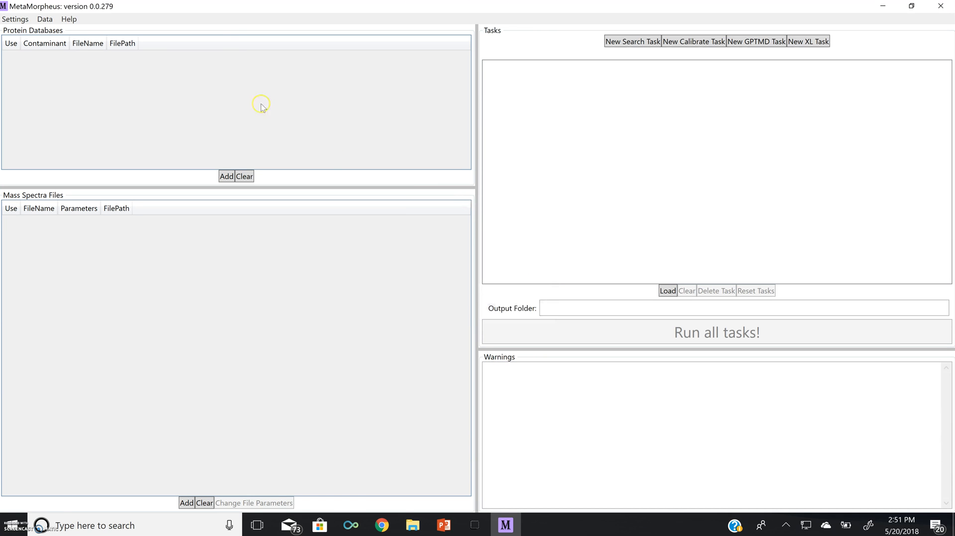
Step: Open the MetaMorpheus wiki page from the program's help options and read through its Home article
left_click(69, 19)
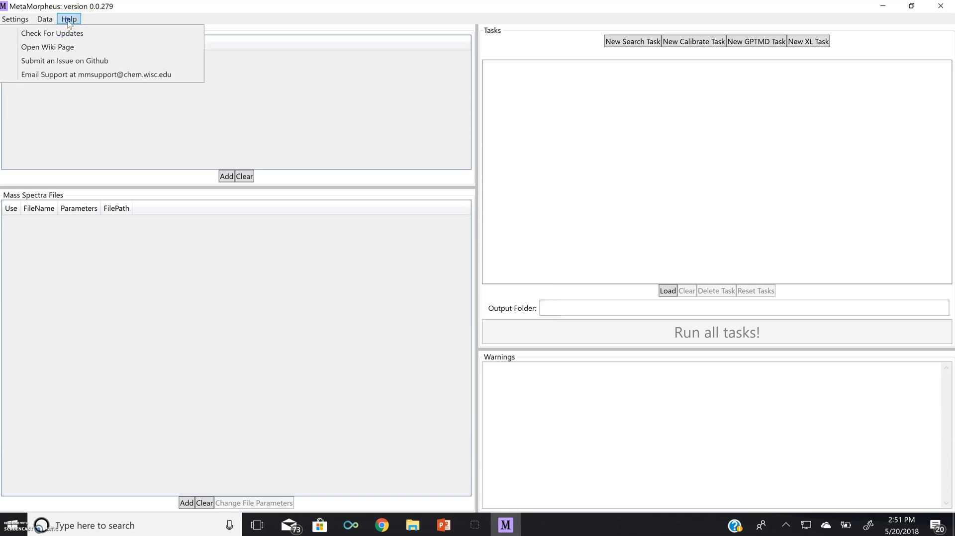
left_click(51, 49)
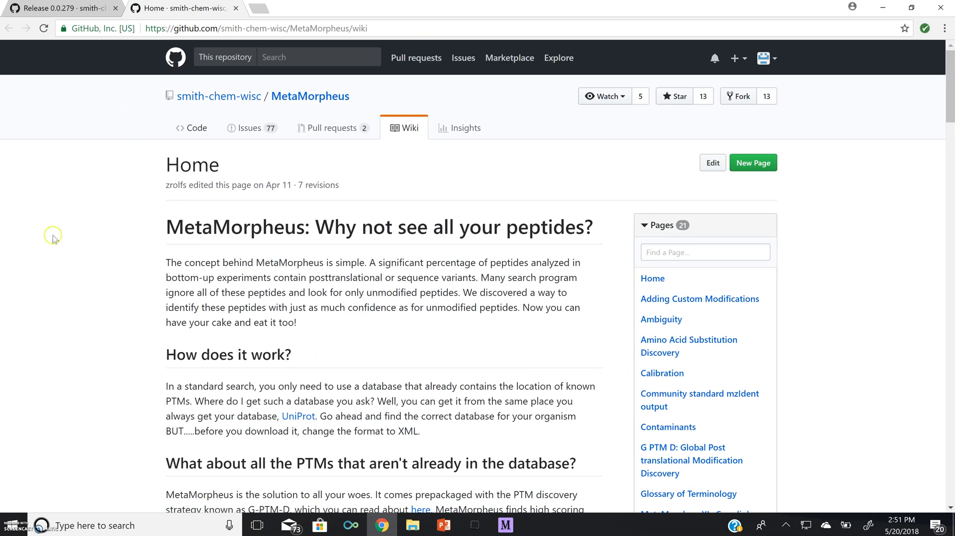
scroll(395, 273, "down", 2)
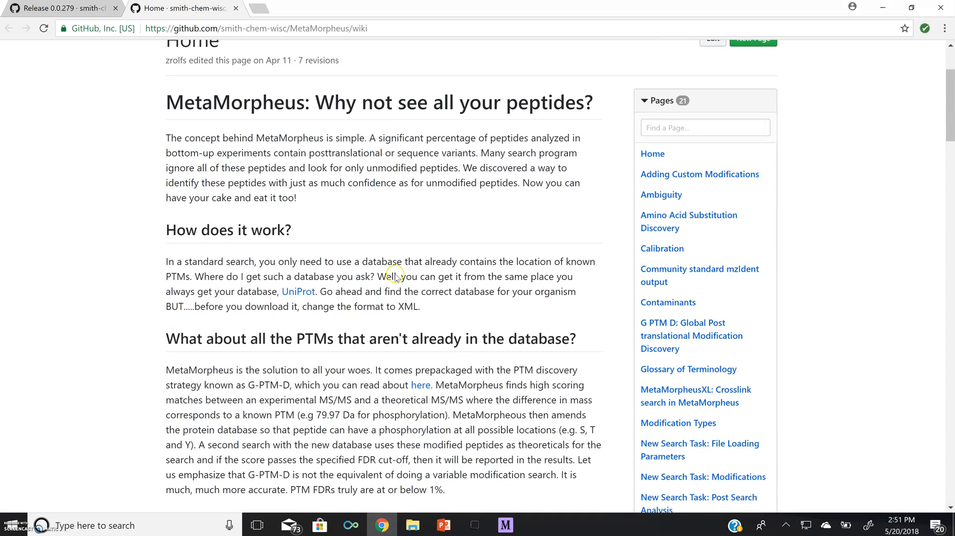
scroll(251, 268, "down", 8)
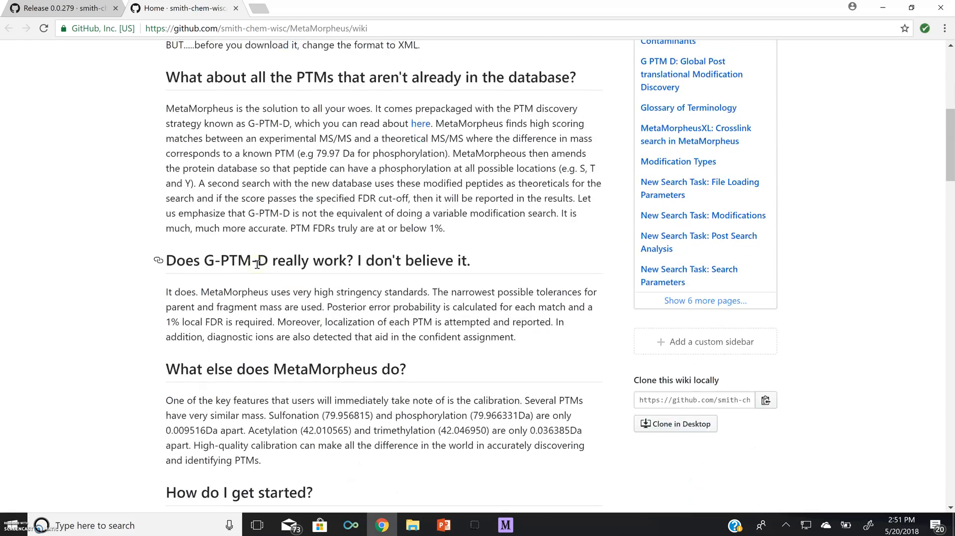
scroll(257, 264, "down", 1)
scroll(298, 279, "up", 8)
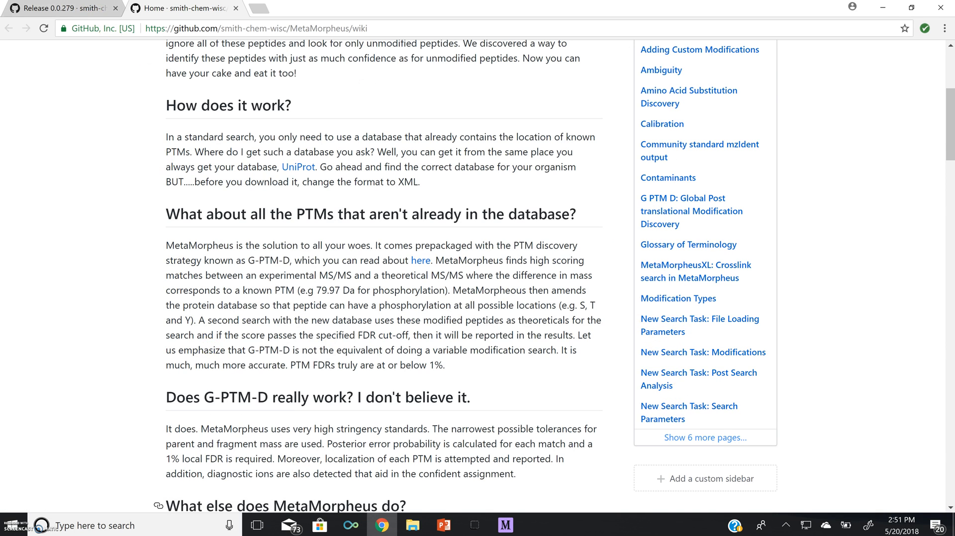
Step: Switch back to MetaMorpheus, open its form for submitting an issue on GitHub, and return to the program's help options
left_click(514, 530)
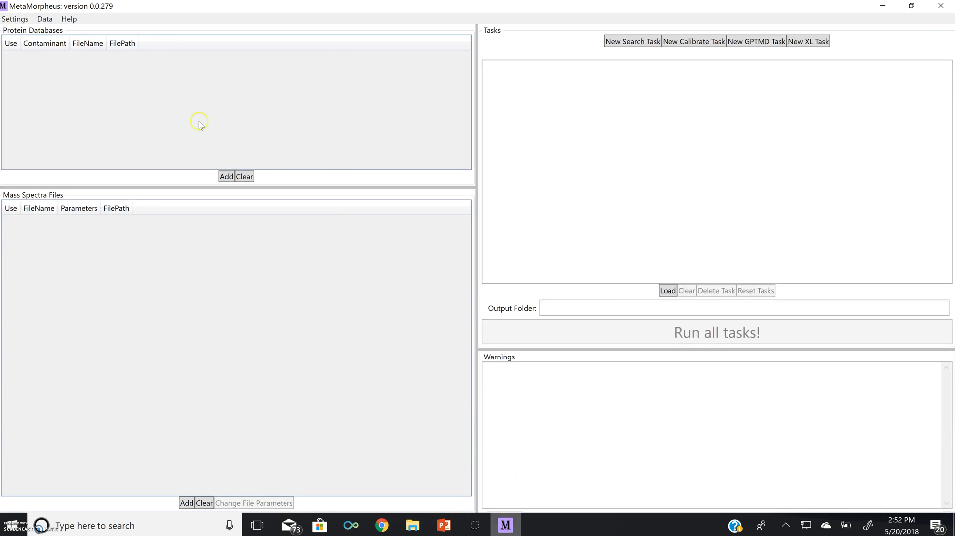
left_click(70, 19)
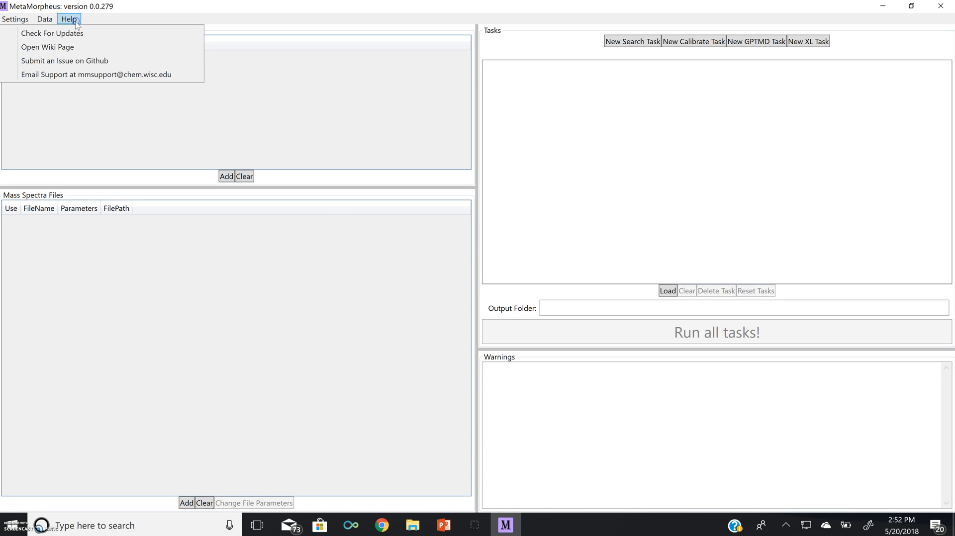
left_click(76, 62)
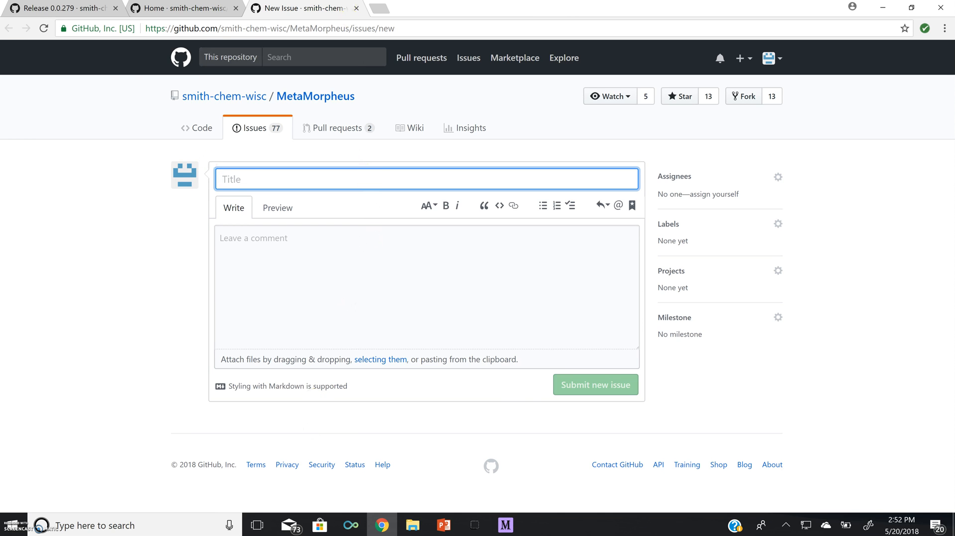
left_click(505, 524)
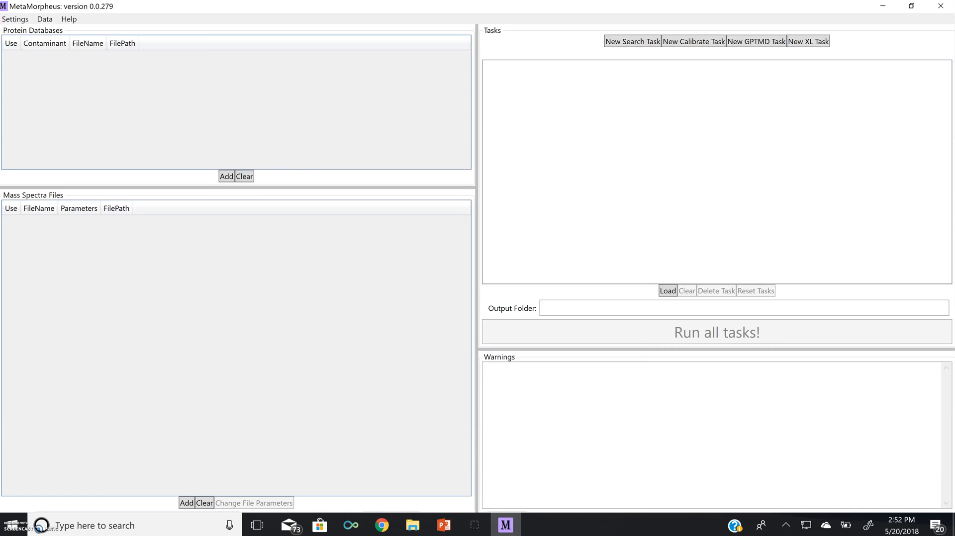
left_click(69, 19)
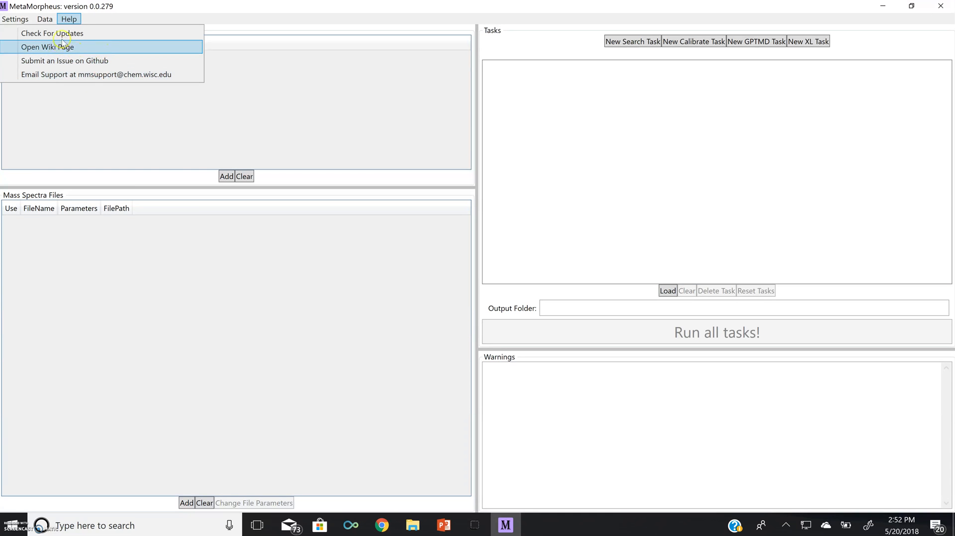
left_click(68, 20)
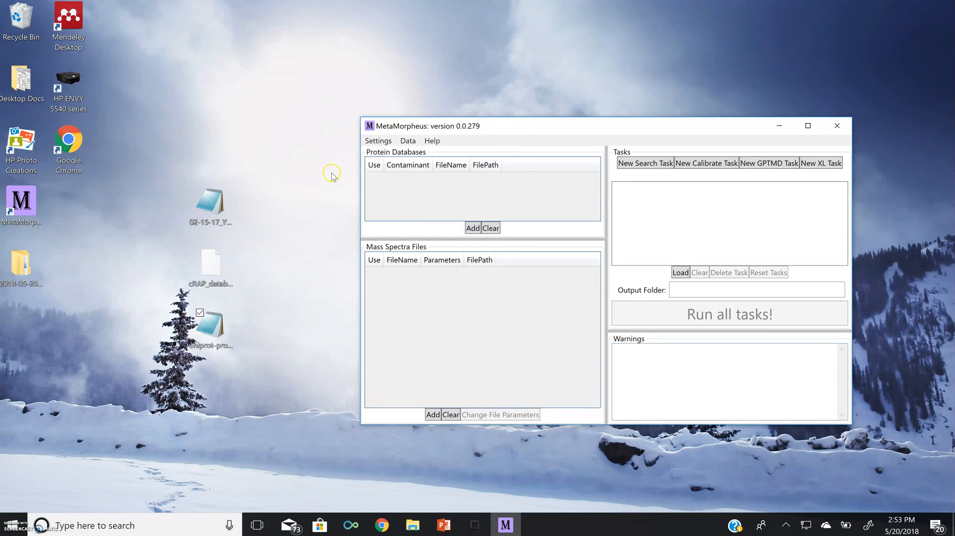
Step: Load uniprot-proteome%3AUP000002311.fasta from the desktop as the protein database and 02-15-17_YL-stnd_old-heat.mzML as the mass spectra file
left_click_drag(214, 328, 410, 202)
left_click(212, 210)
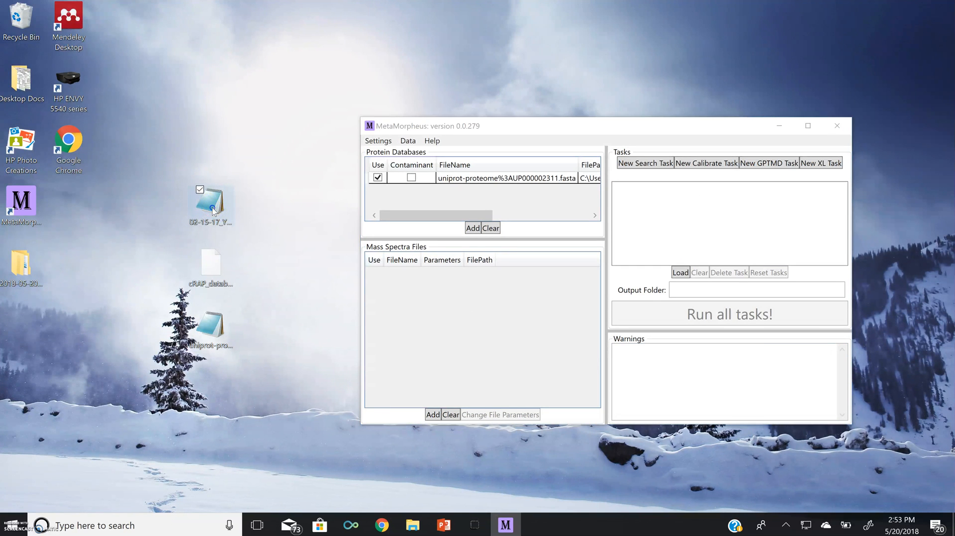
left_click_drag(225, 221, 459, 310)
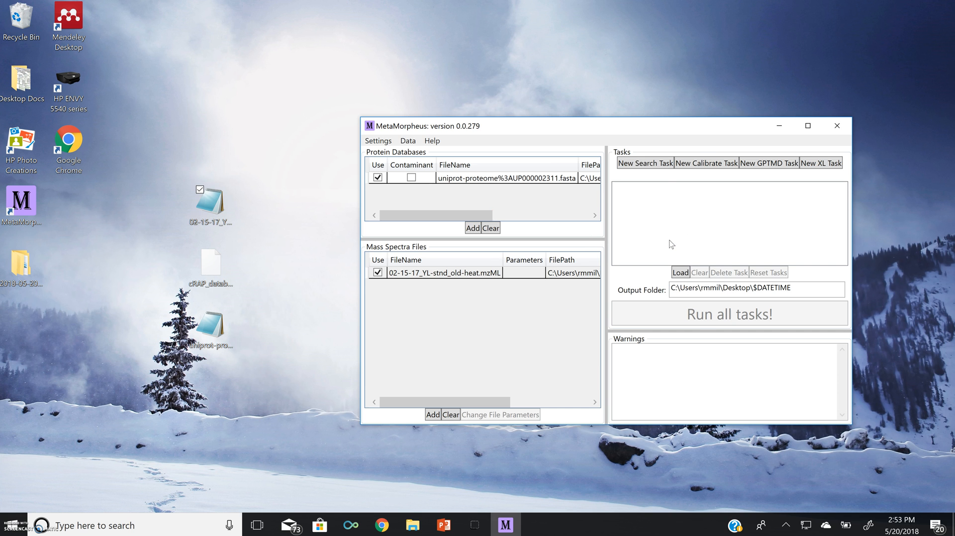
Step: Add a new search task with its default parameters and run all tasks
left_click(657, 165)
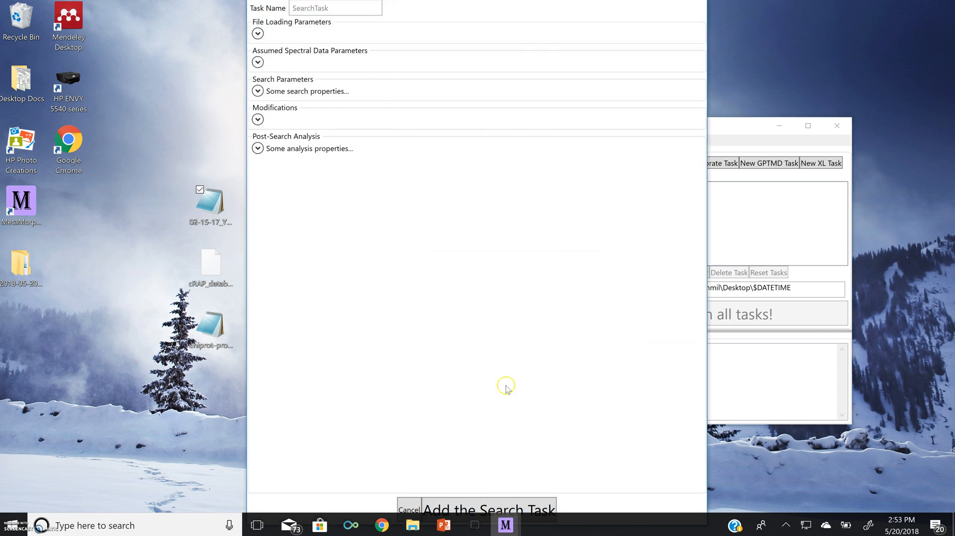
left_click(462, 509)
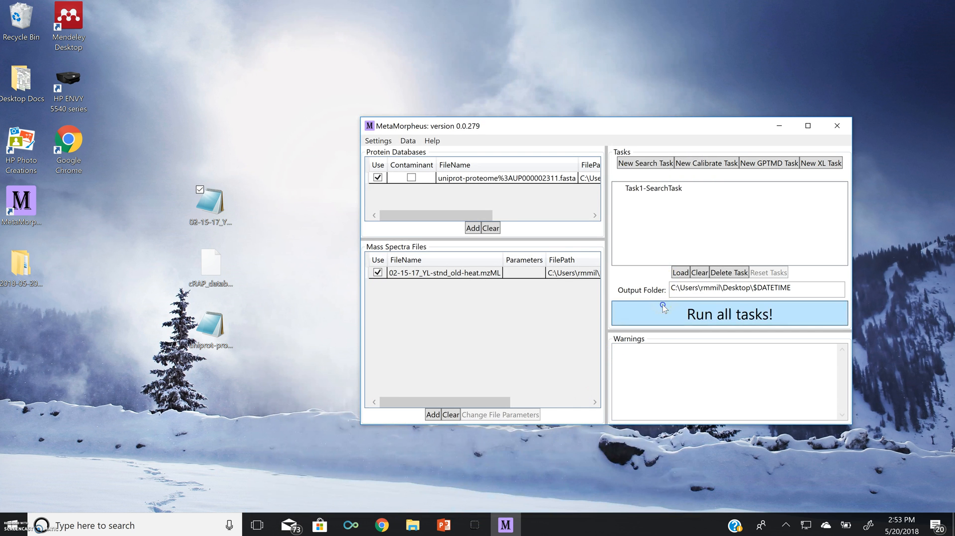
left_click(663, 308)
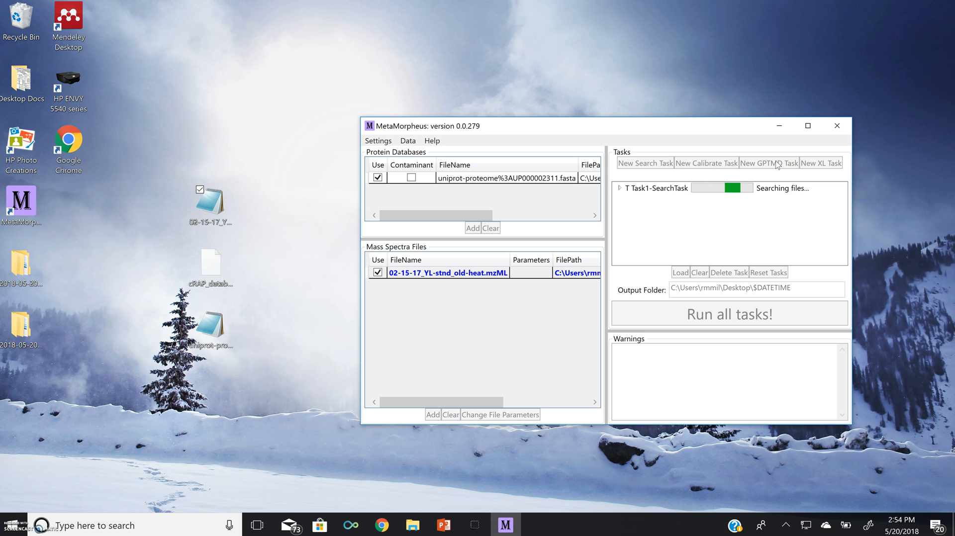
Step: Move the MetaMorpheus window toward the upper-left of the desktop and maximize it
left_click(840, 166)
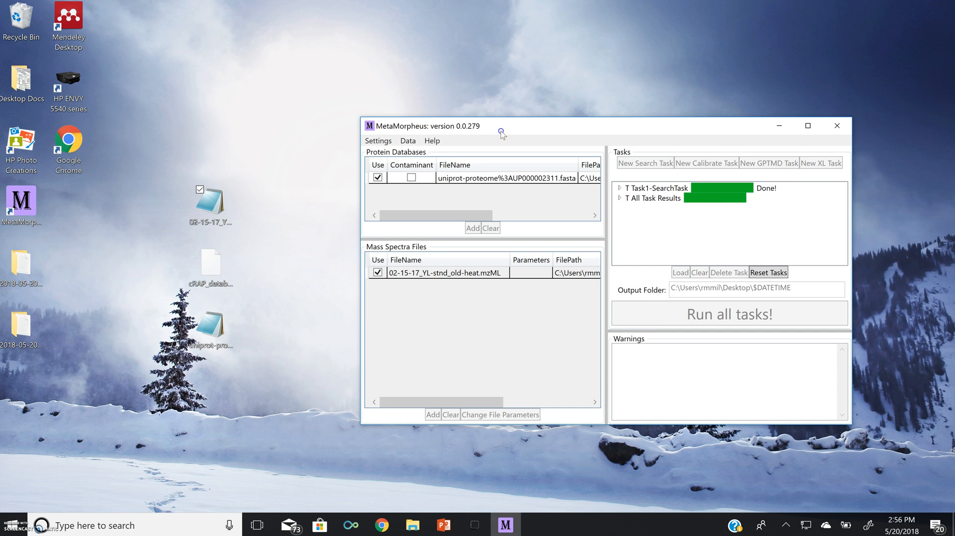
left_click_drag(501, 130, 433, 113)
left_click(742, 108)
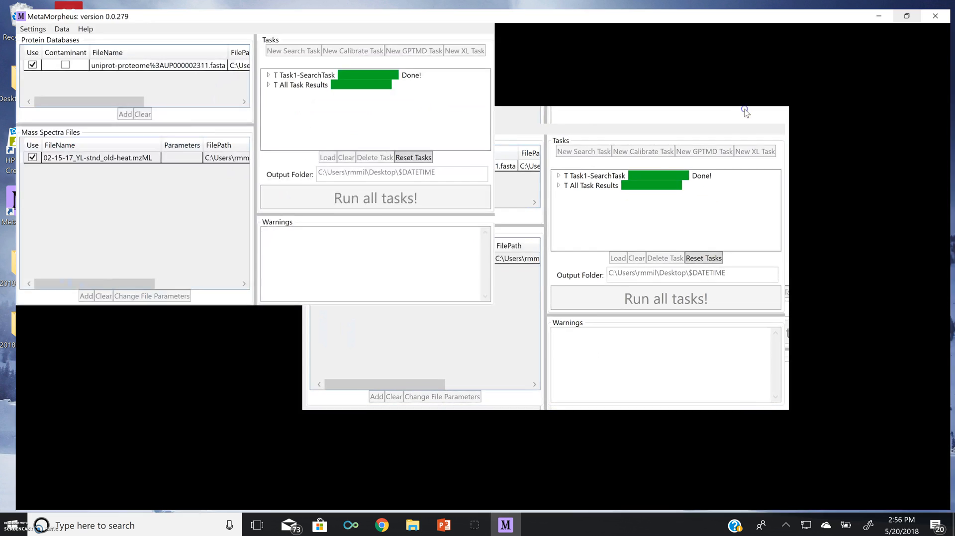